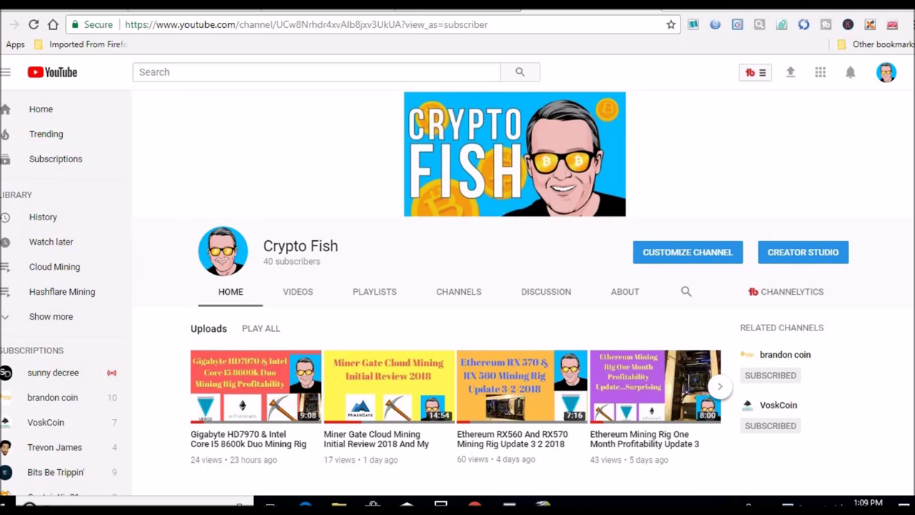
Step: Check the miner console output of Rig11 on the SimpleMining site
left_click(475, 6)
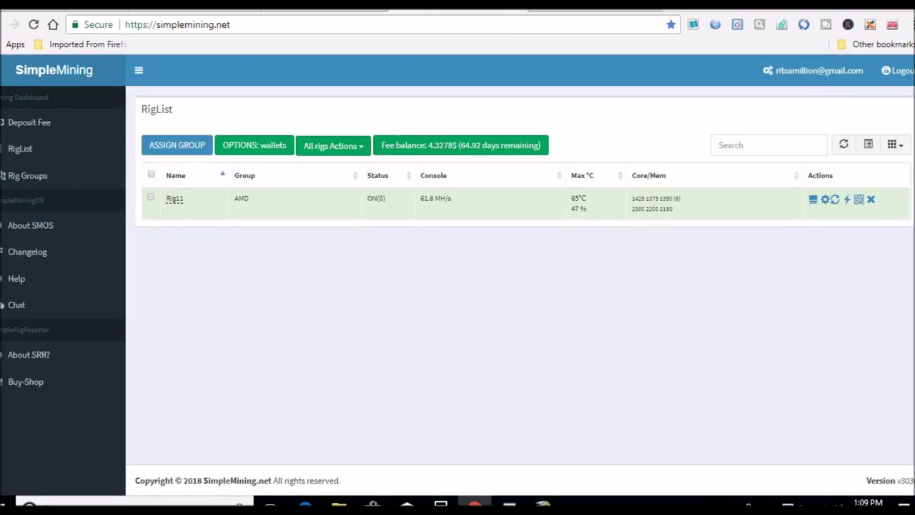
left_click(812, 199)
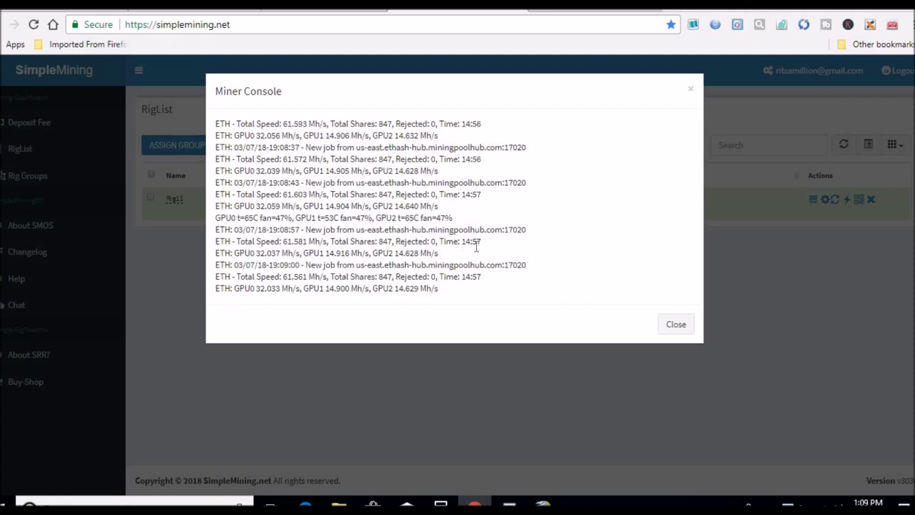
left_click(691, 91)
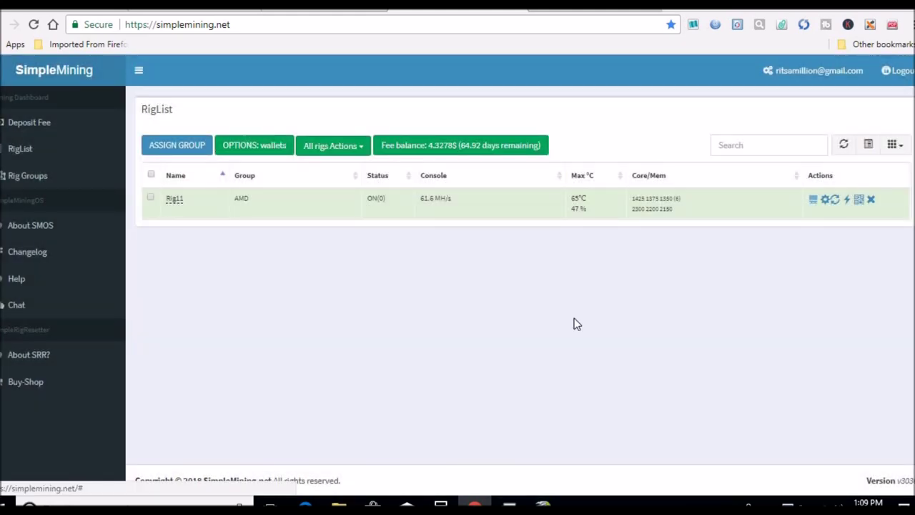
Step: Review Rig11's overclocking settings, per-GPU hash rates and temperature in the SimpleMining rig list
left_click(826, 200)
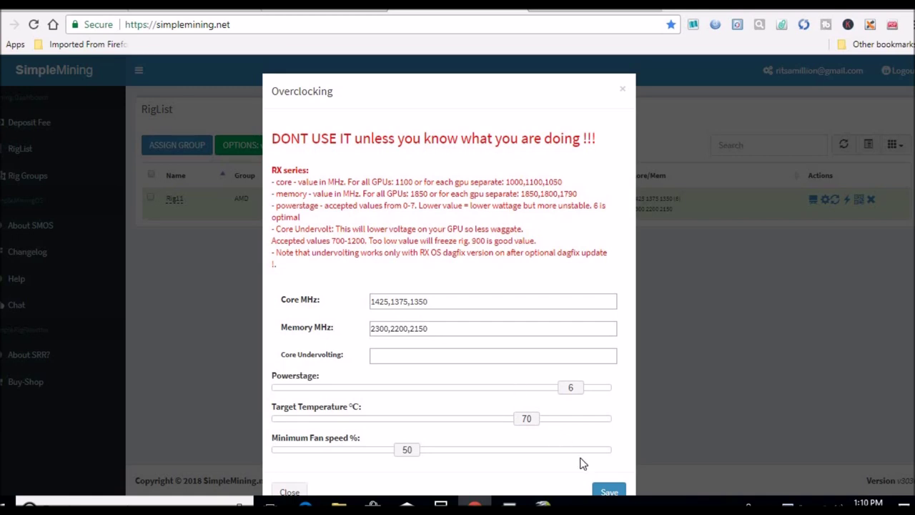
left_click(622, 90)
mouse_move(436, 197)
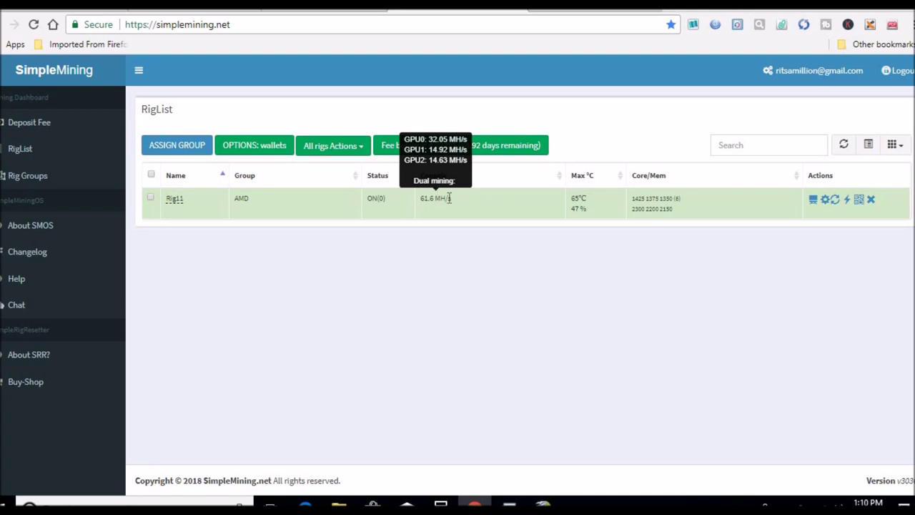
left_click(825, 201)
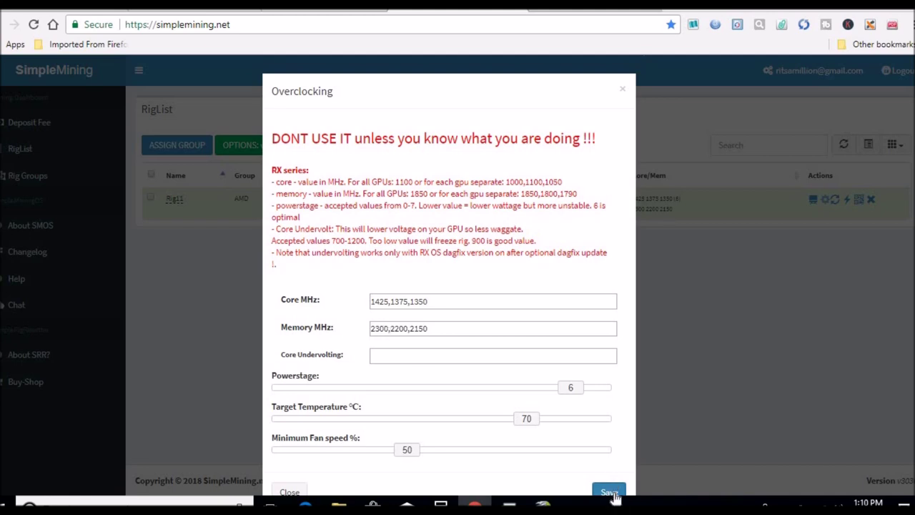
left_click(623, 93)
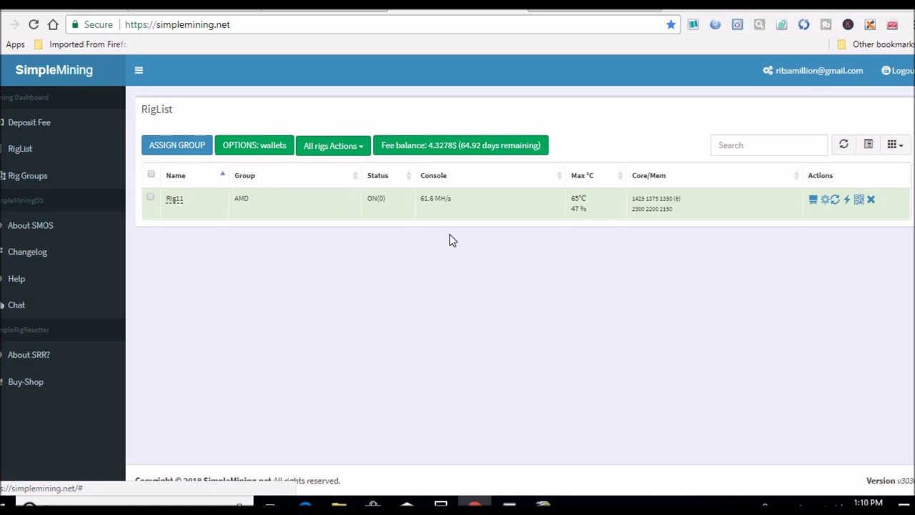
mouse_move(581, 204)
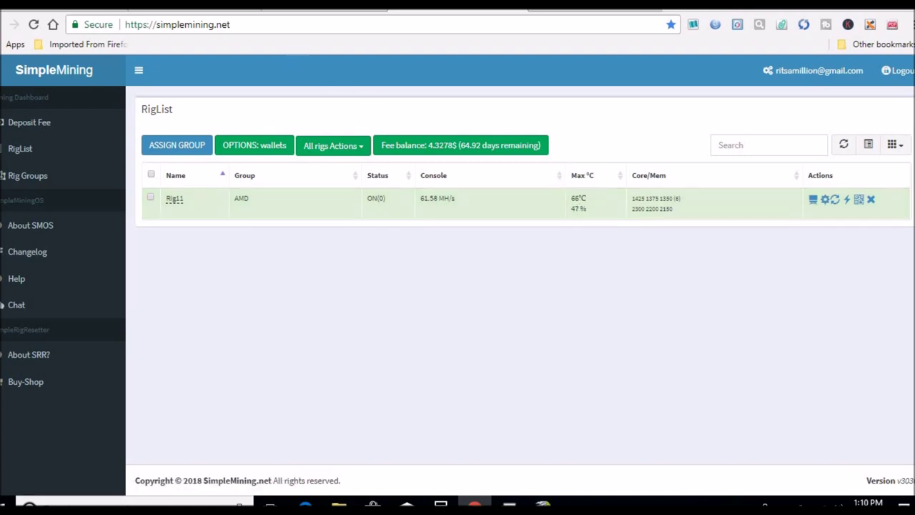
Step: Check the Verge-Scrypt balance on Mining Pool Hub and add 250 and 194 in Calculator
key("ctrl+Tab")
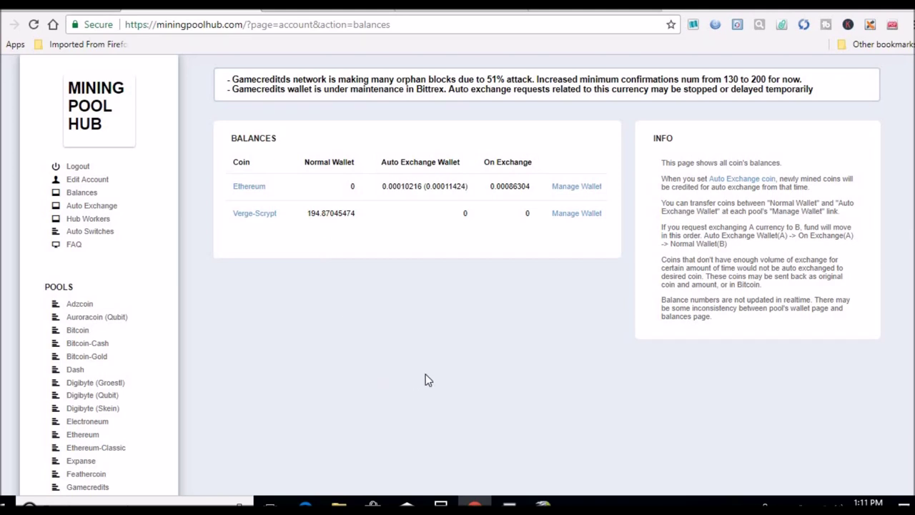
left_click(543, 505)
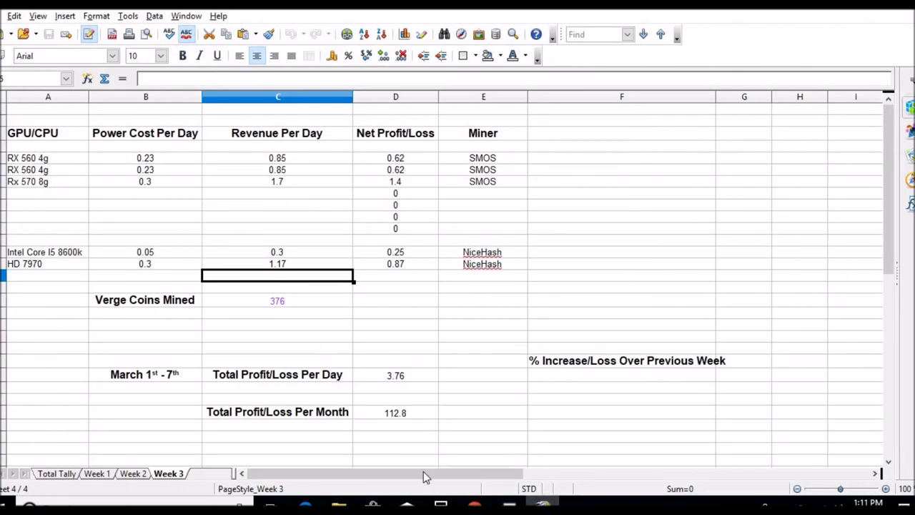
left_click(543, 505)
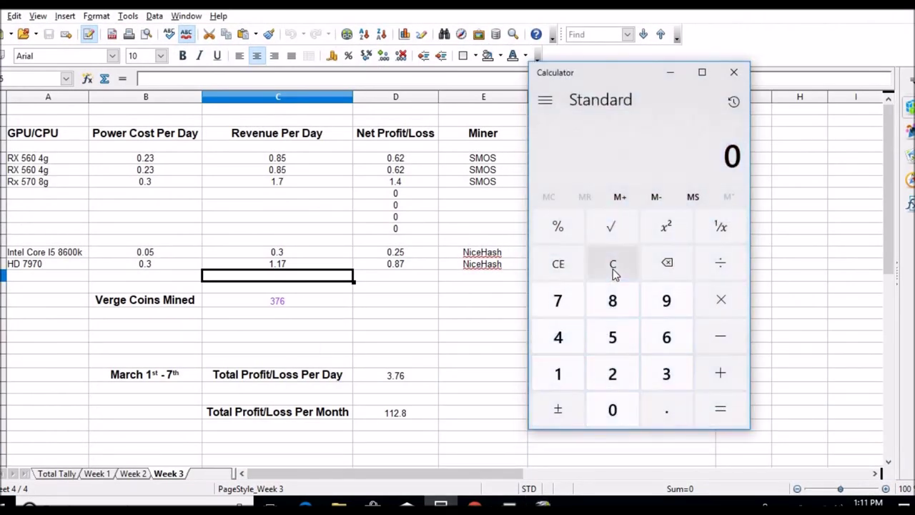
left_click(613, 373)
left_click(613, 339)
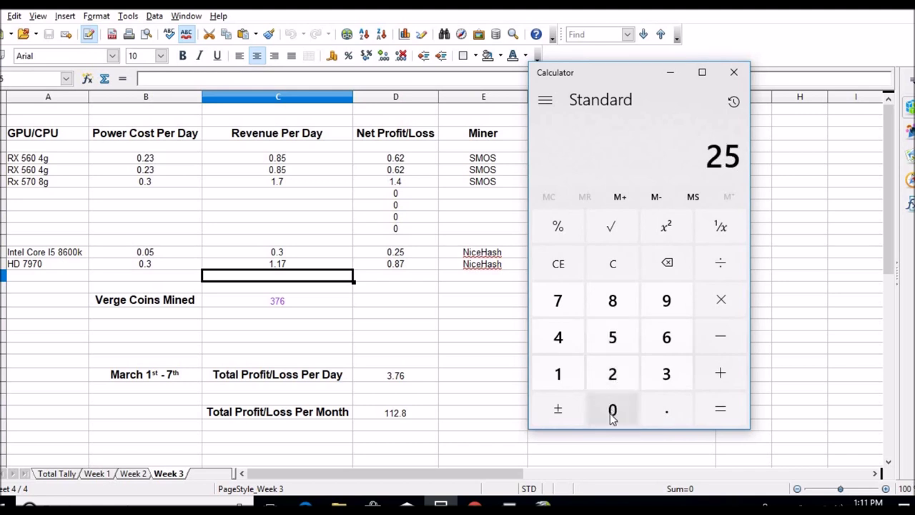
left_click(613, 408)
left_click(713, 372)
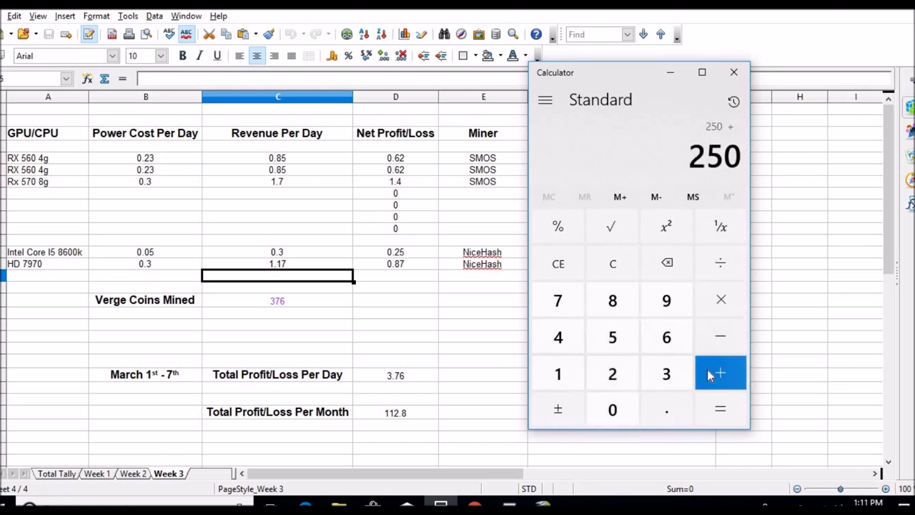
left_click(580, 373)
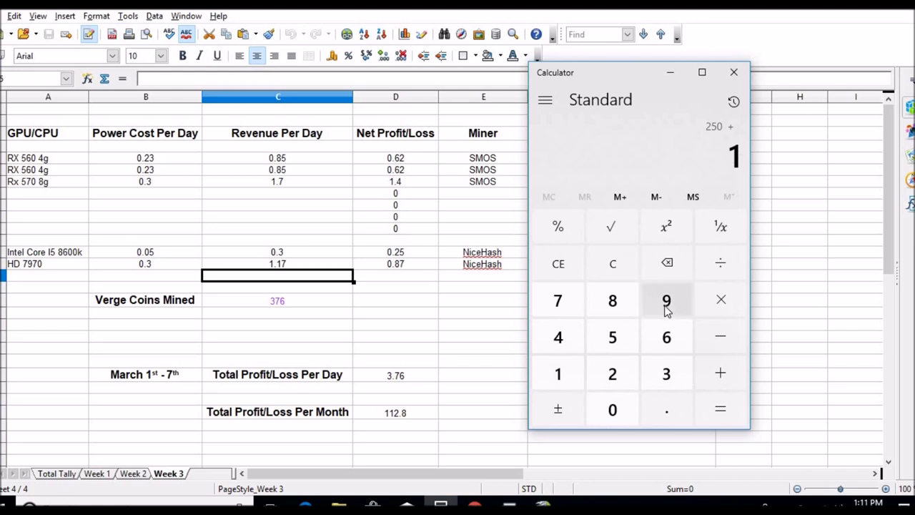
left_click(664, 303)
left_click(577, 344)
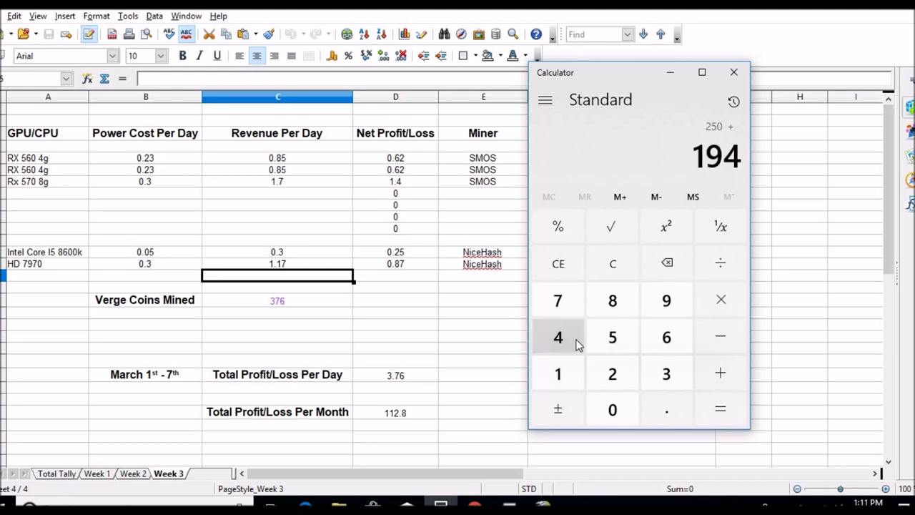
left_click(712, 409)
Step: Set Verge Coins Mined to 444 in the Week 3 sheet of the profit spreadsheet
left_click(316, 304)
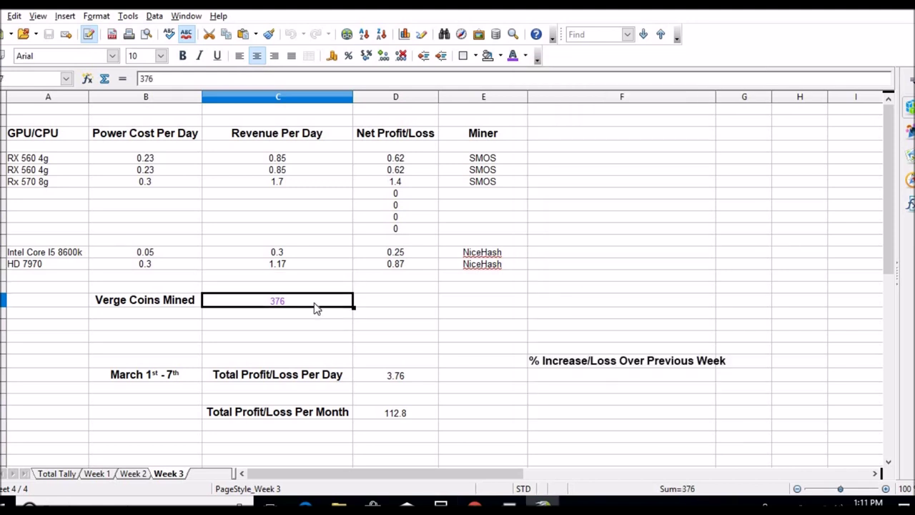
type("444")
key("Return")
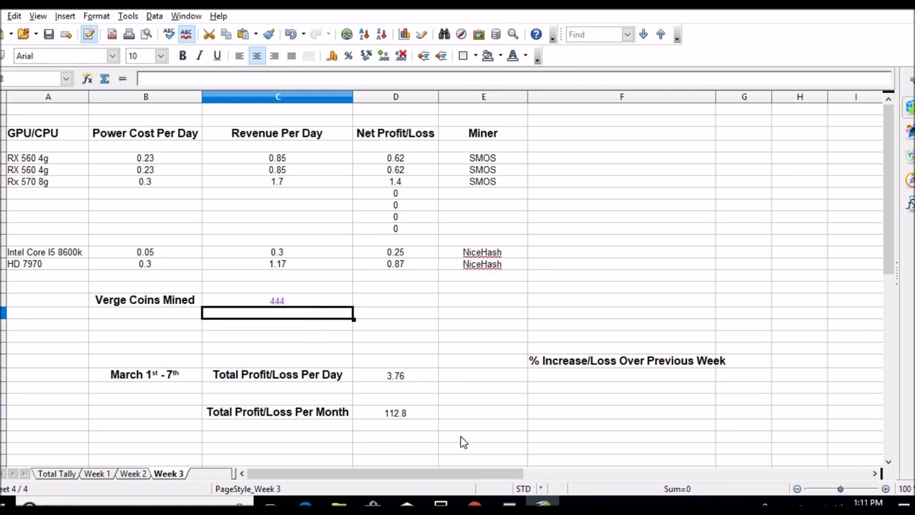
Step: Open the Ethereum pool dashboard on Mining Pool Hub and select the last 24 hours' credit amount
key("alt+Tab")
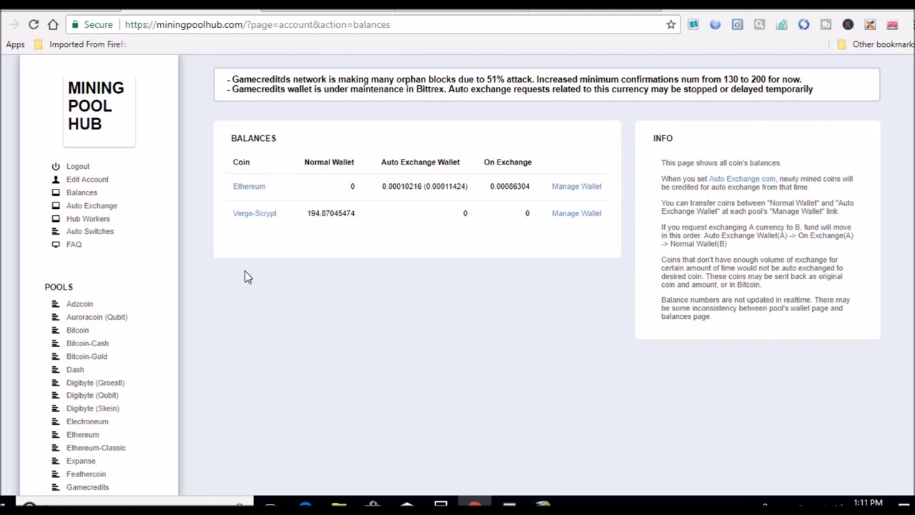
left_click(83, 435)
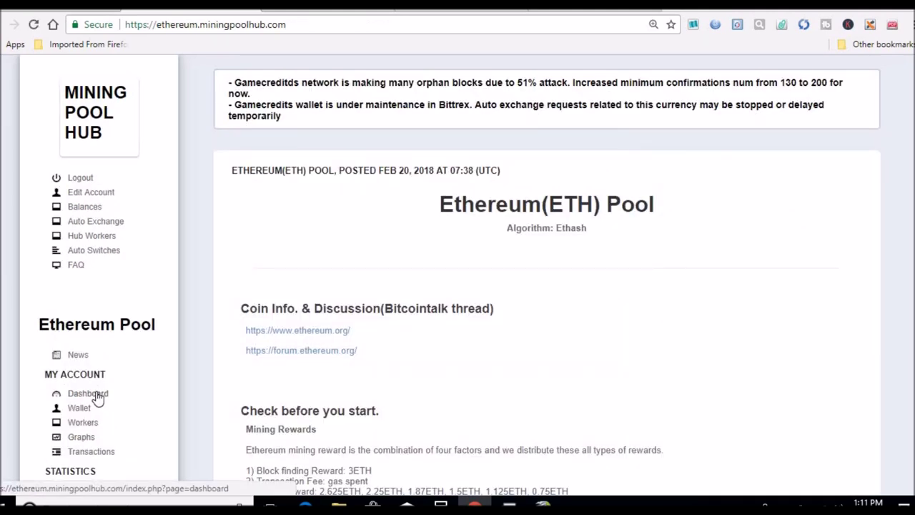
left_click(98, 398)
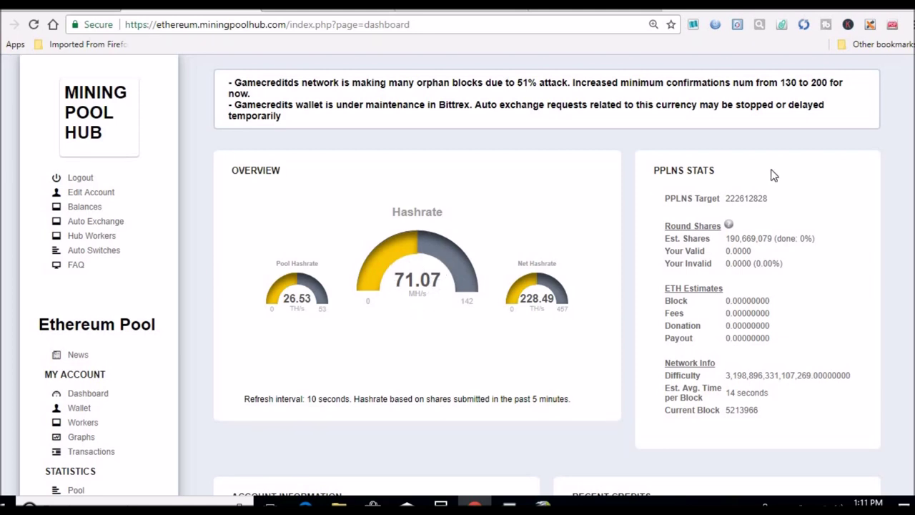
scroll(457, 275, "down", 5)
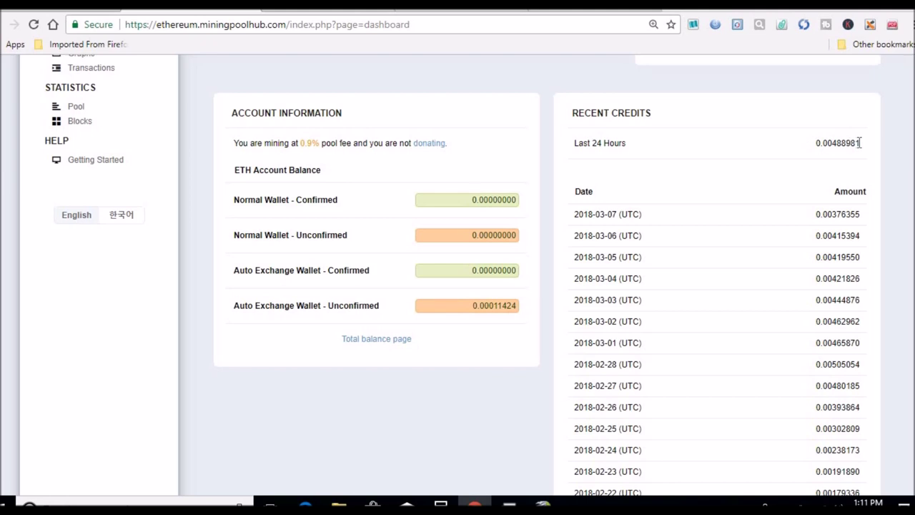
left_click_drag(860, 143, 823, 143)
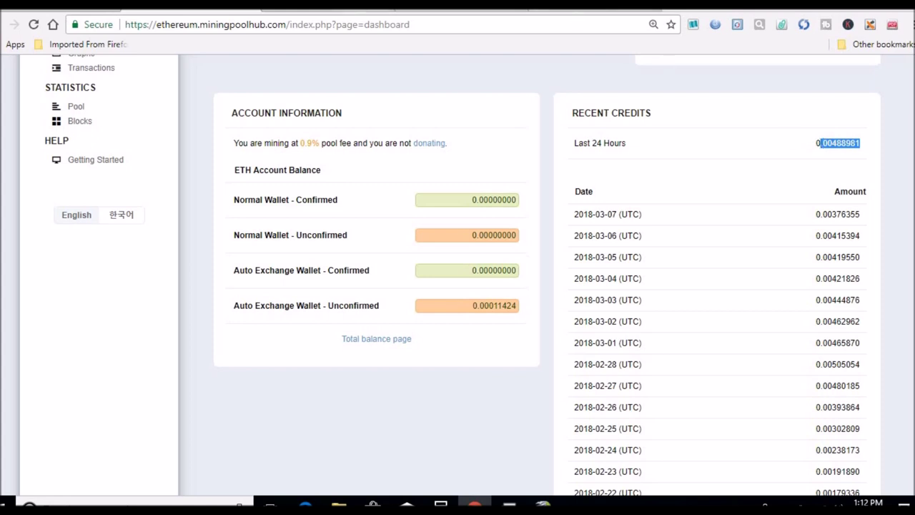
Step: Convert 0.00488981 ETH to US dollars on the Currencio converter
key("ctrl+Tab")
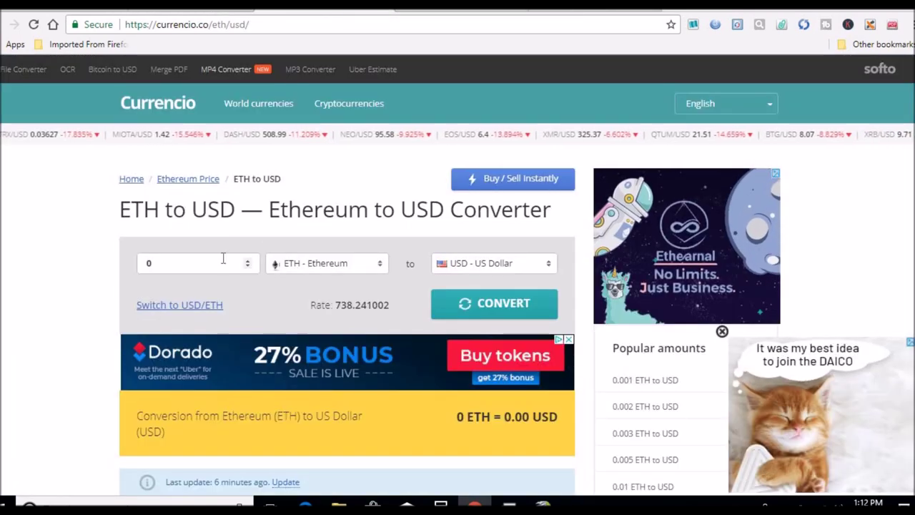
type("0.00488981")
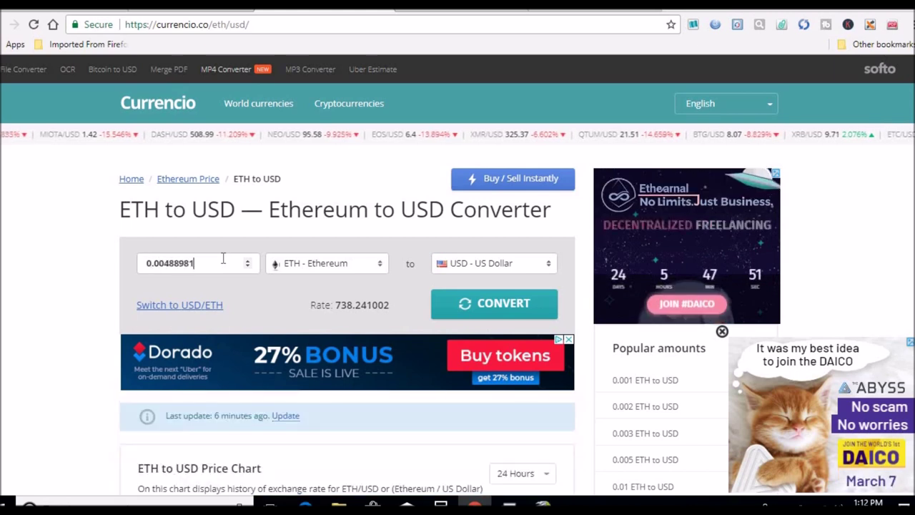
left_click(459, 304)
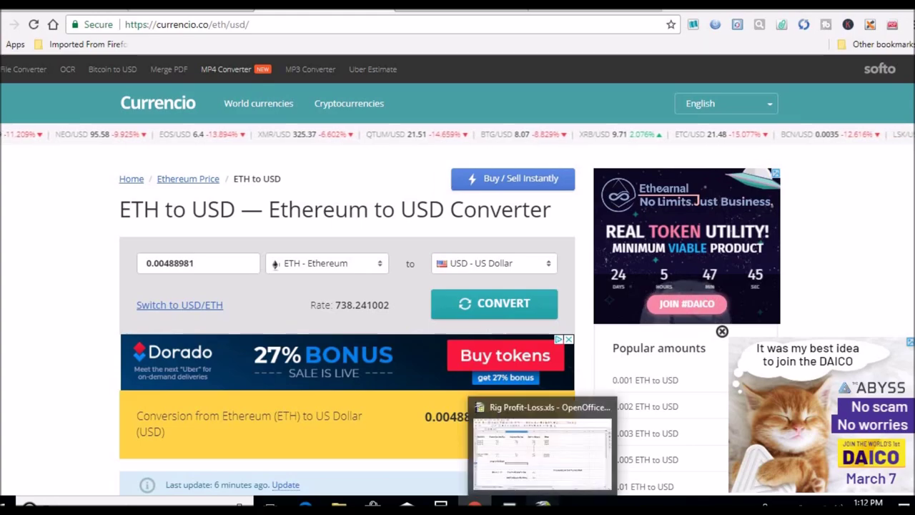
Step: Clear the Calculator over the Rig Profit-Loss spreadsheet and divide 3.61 by 2
left_click(543, 505)
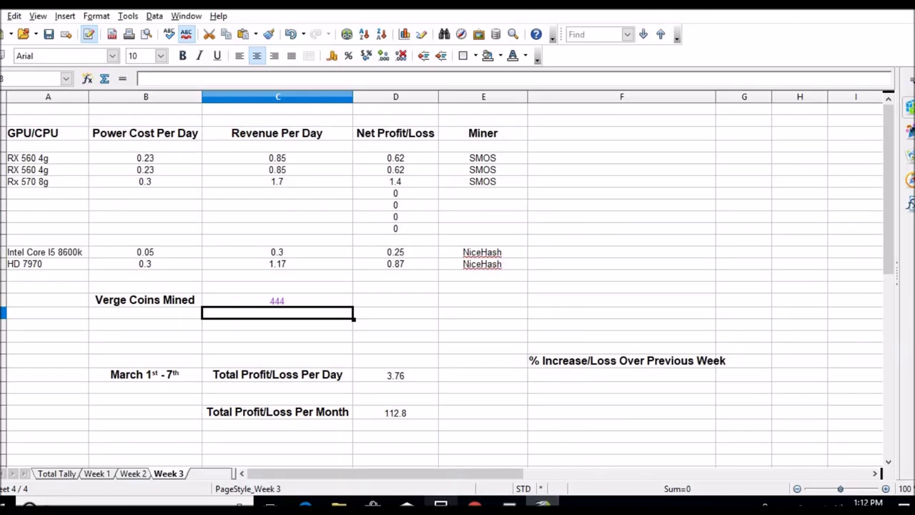
left_click(440, 504)
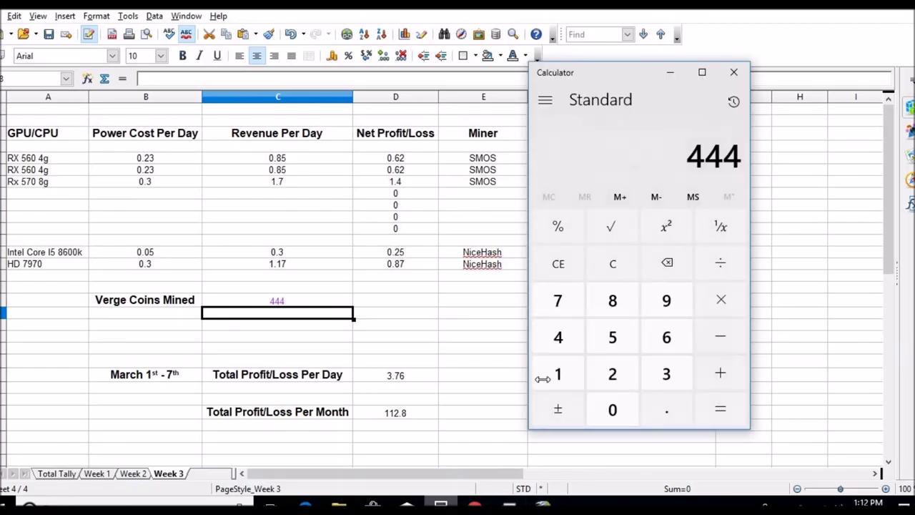
left_click(612, 264)
left_click(666, 374)
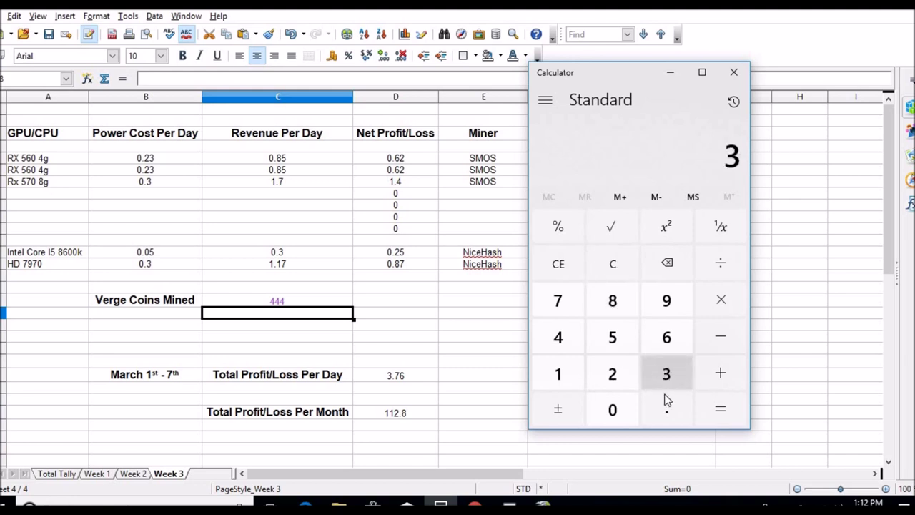
left_click(665, 412)
left_click(667, 339)
left_click(561, 374)
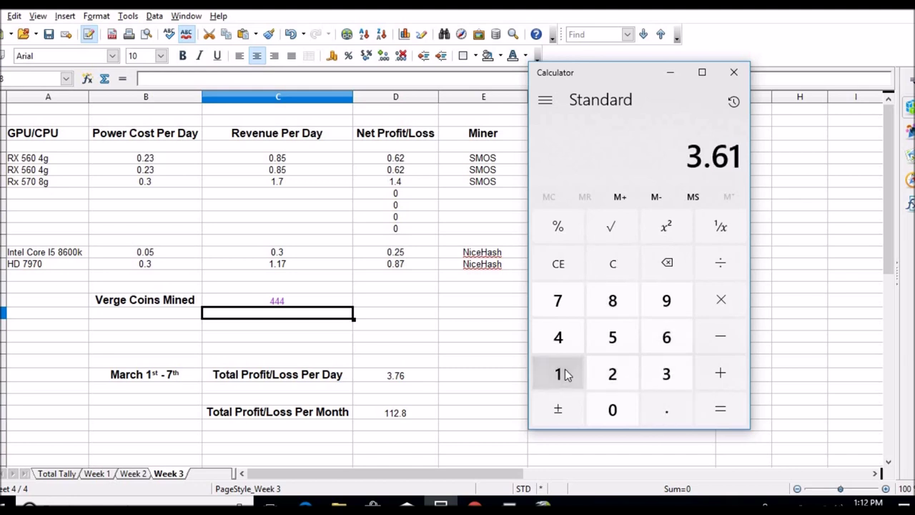
left_click(720, 263)
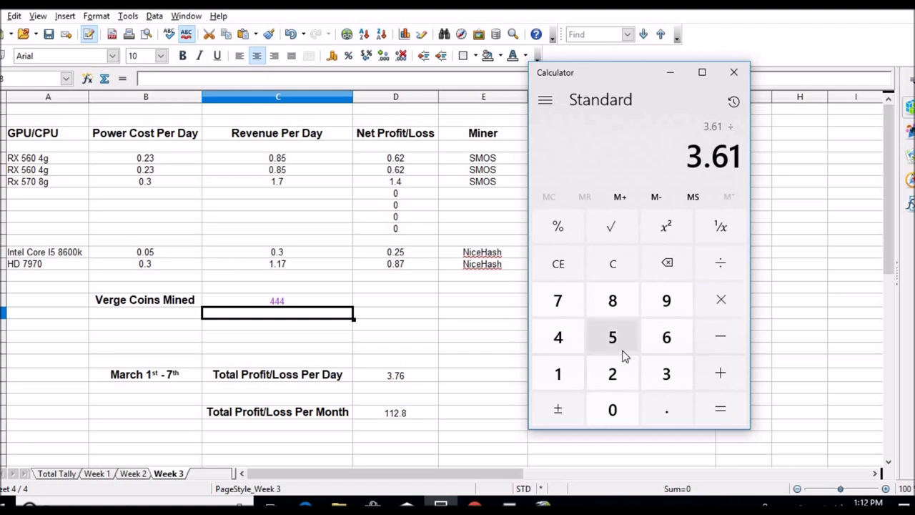
left_click(618, 372)
left_click(714, 413)
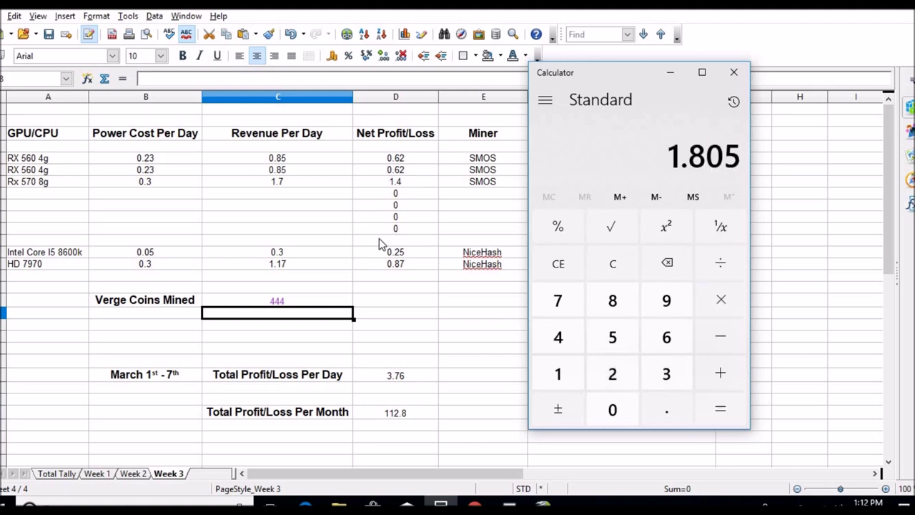
Step: Set the Rx 570 8g's revenue per day to 1.805 in the Week 3 sheet
left_click(311, 184)
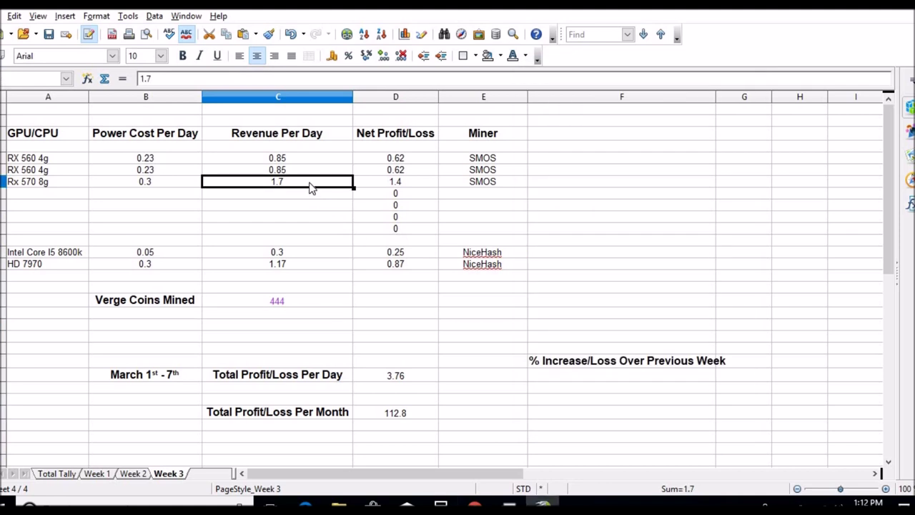
type("1.")
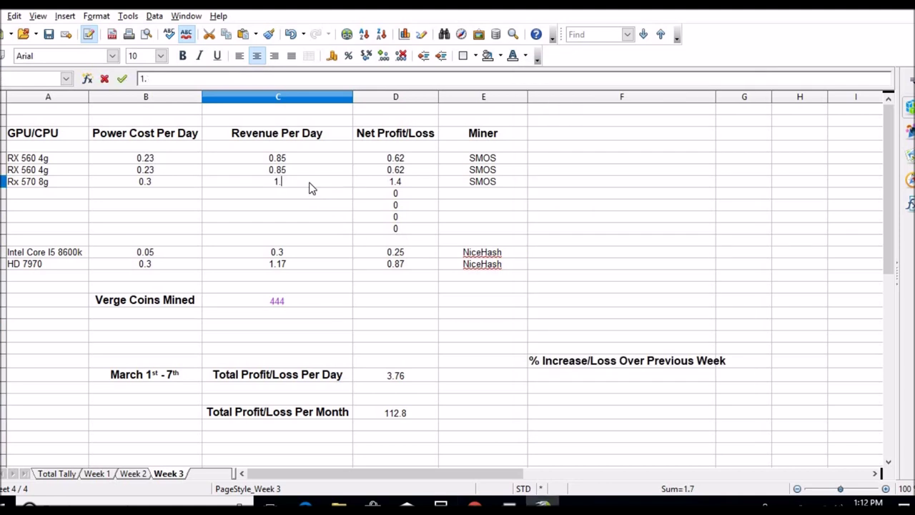
type("805")
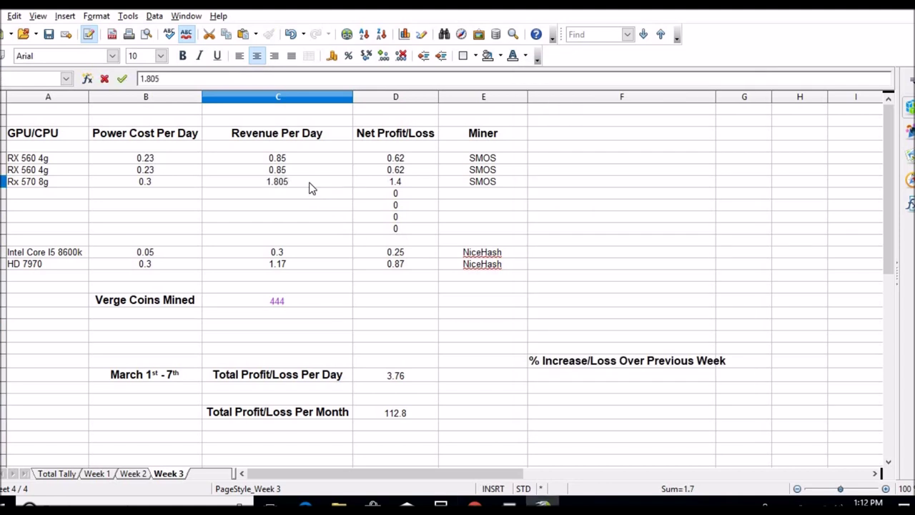
key("Return")
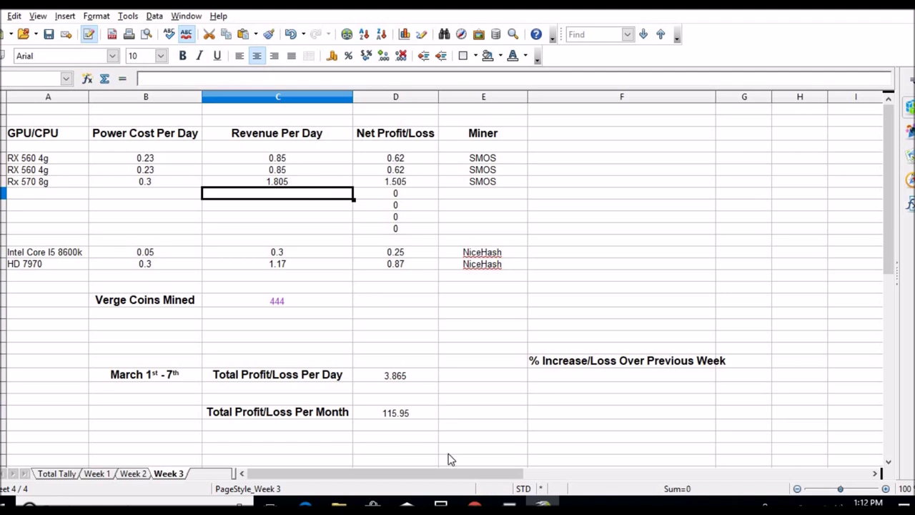
Step: Divide the Calculator's current value of 1.805 by 2
left_click(441, 505)
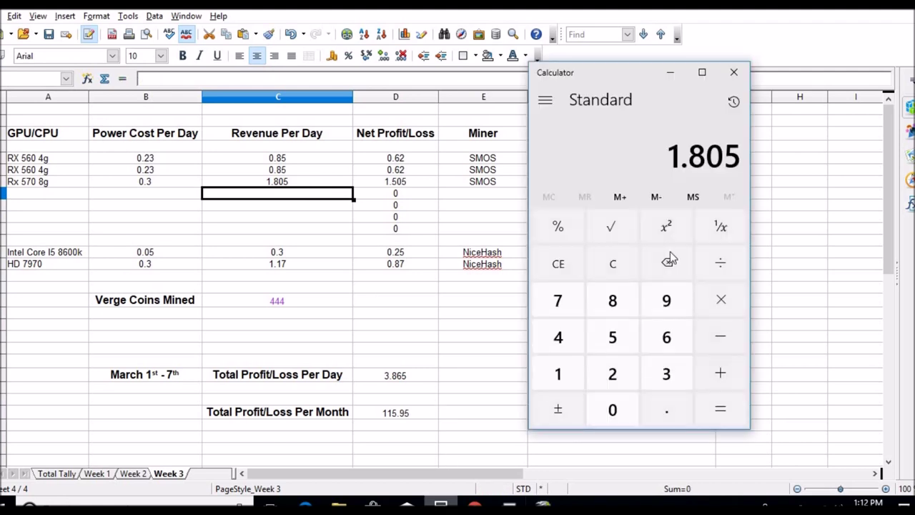
left_click(712, 261)
left_click(629, 375)
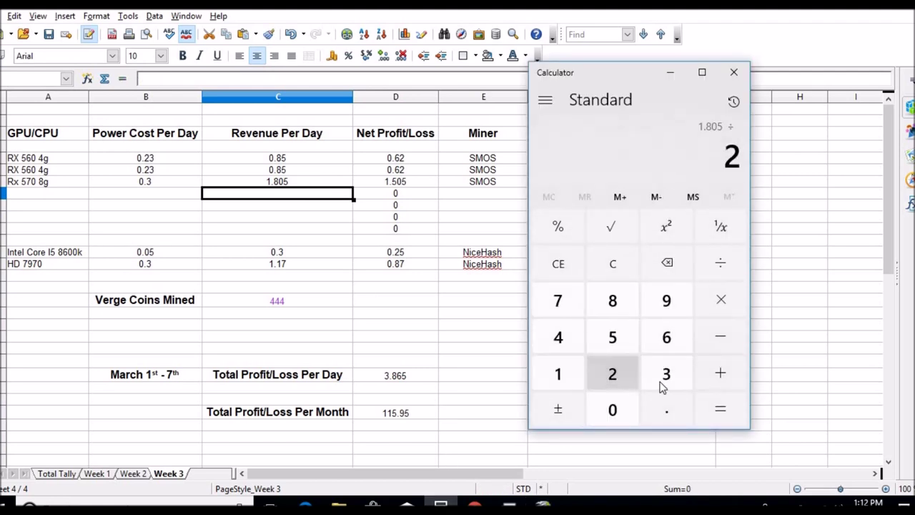
left_click(719, 419)
Step: Set the revenue per day of both RX 560 4g cards to 0.9 in the Week 3 sheet
left_click(303, 161)
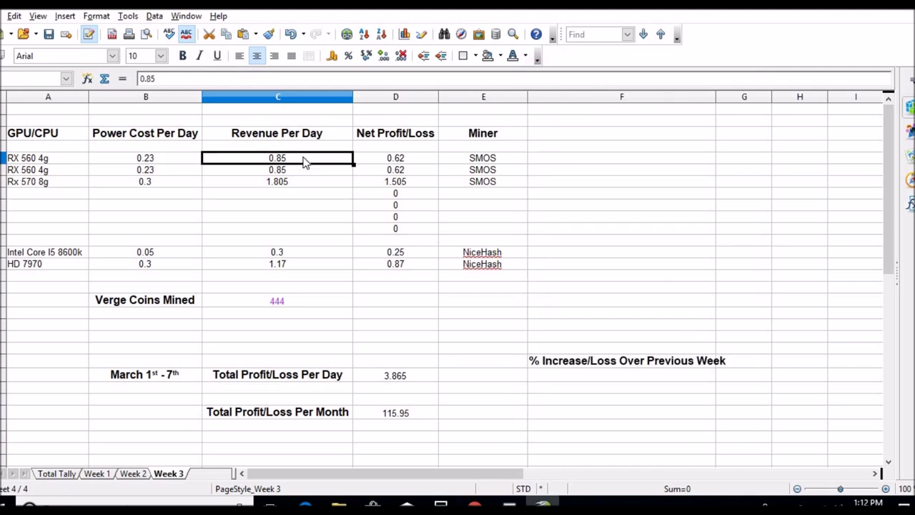
type(".9")
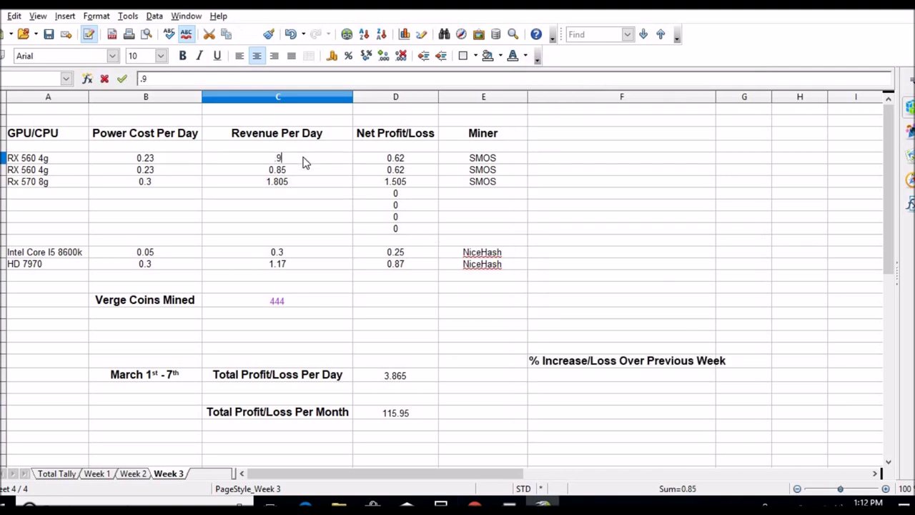
key("Return")
type(".9")
key("Return")
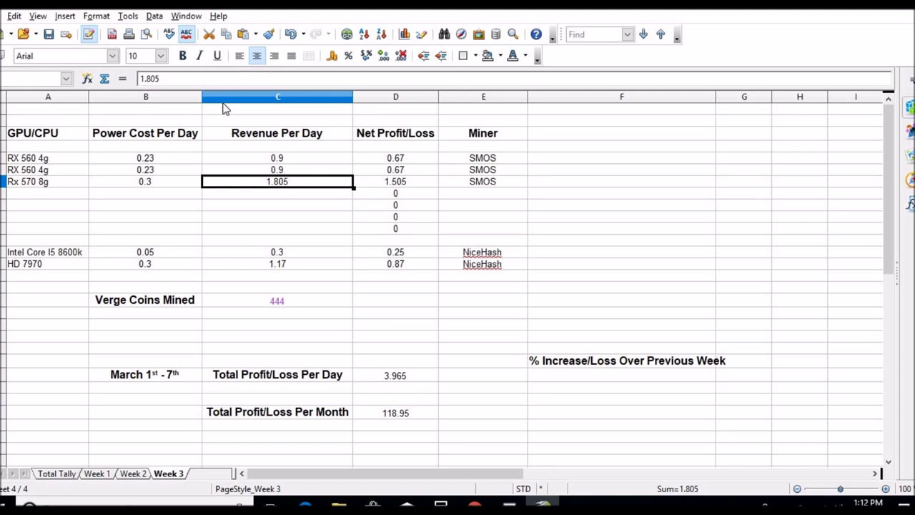
Step: Shorten the Rx 570 8g's revenue per day to 1.8
left_click(208, 79)
key("BackSpace")
key("BackSpace")
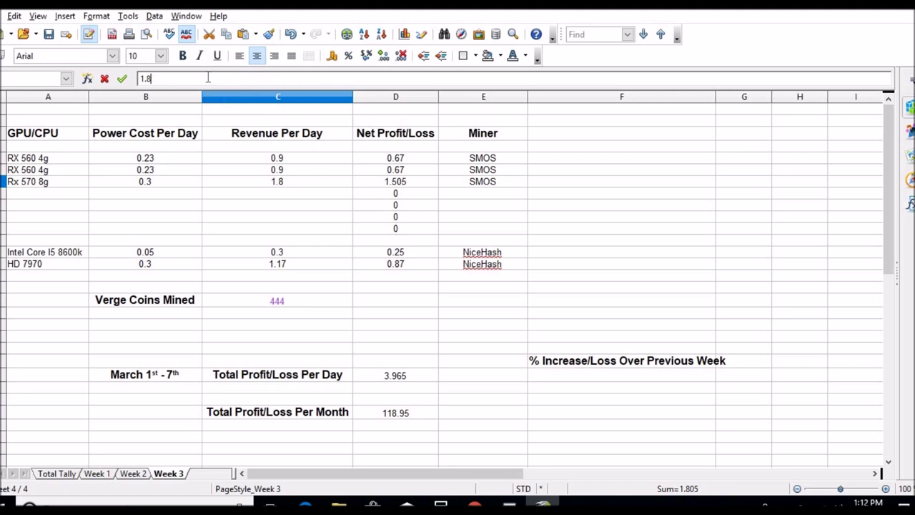
left_click(259, 194)
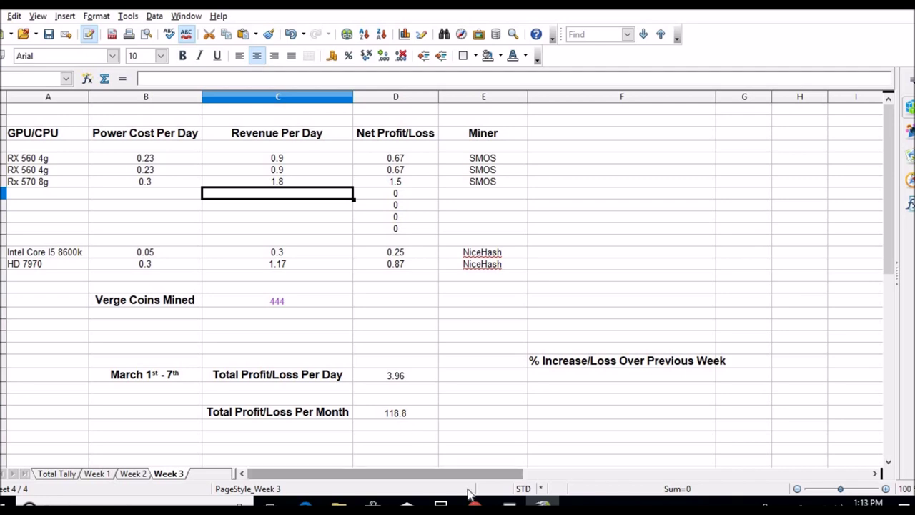
Step: Switch to Chrome Remote Desktop and connect to the DESKTOP-HTDSHMJ computer by entering its access PIN
mouse_move(509, 505)
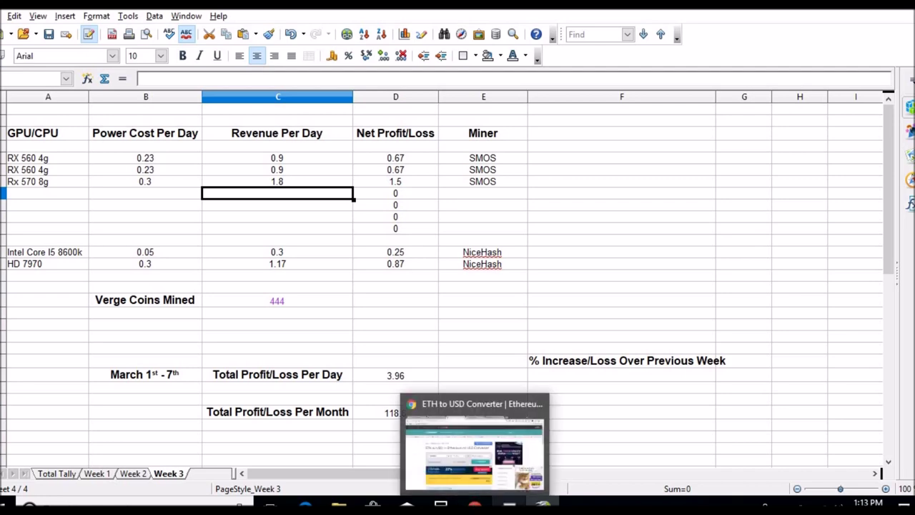
left_click(461, 443)
left_click(385, 339)
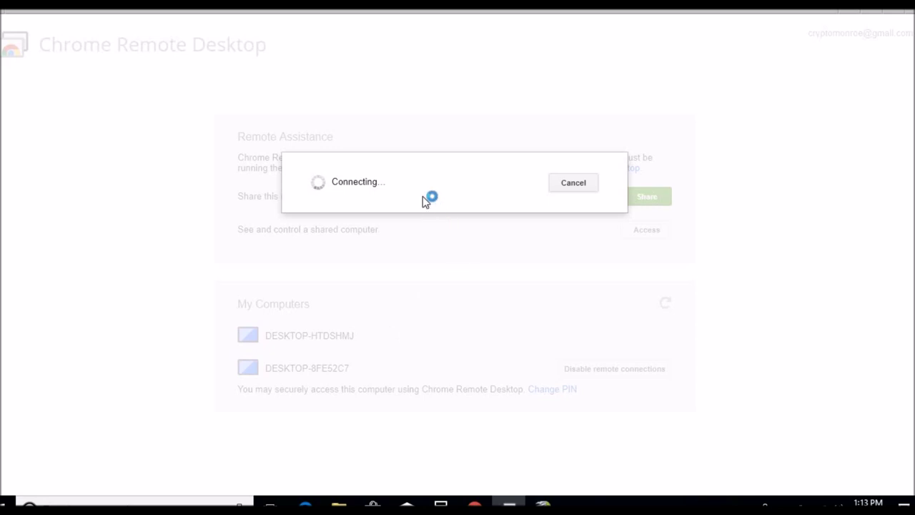
type("•••••")
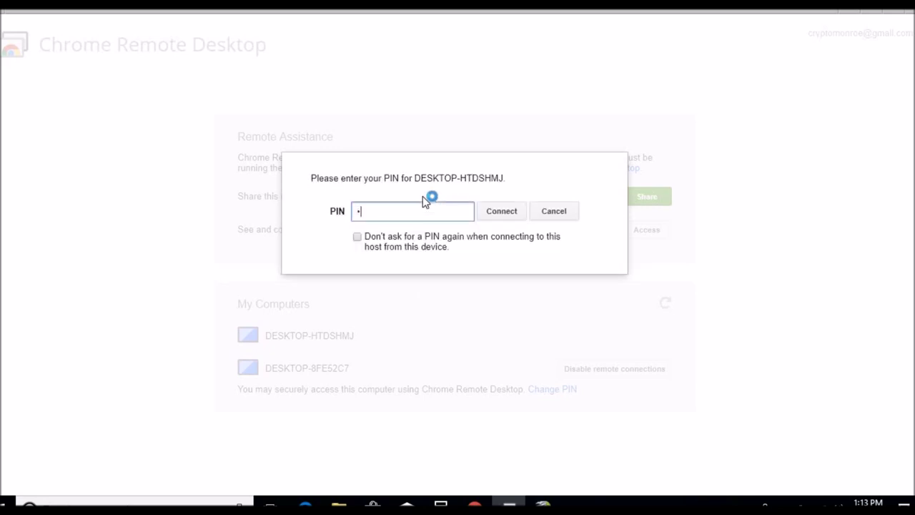
type("•")
key("Return")
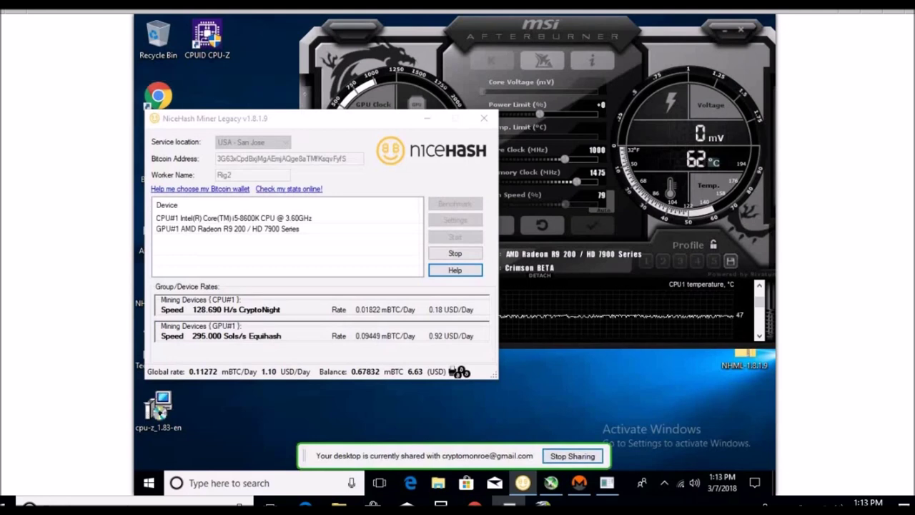
Step: Reposition the NiceHash Miner window to read its daily device rates, and return to the HD 7970's revenue cell in the spreadsheet
left_click_drag(208, 118, 220, 213)
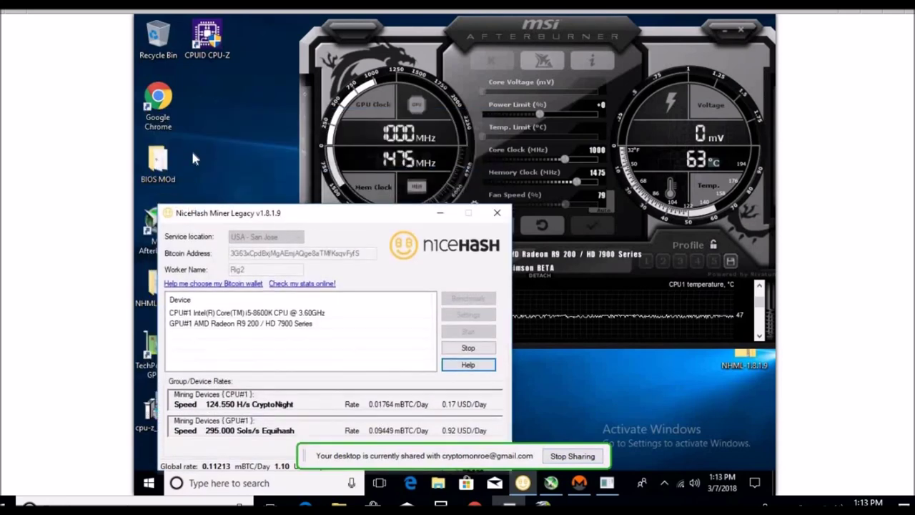
left_click_drag(191, 153, 186, 111)
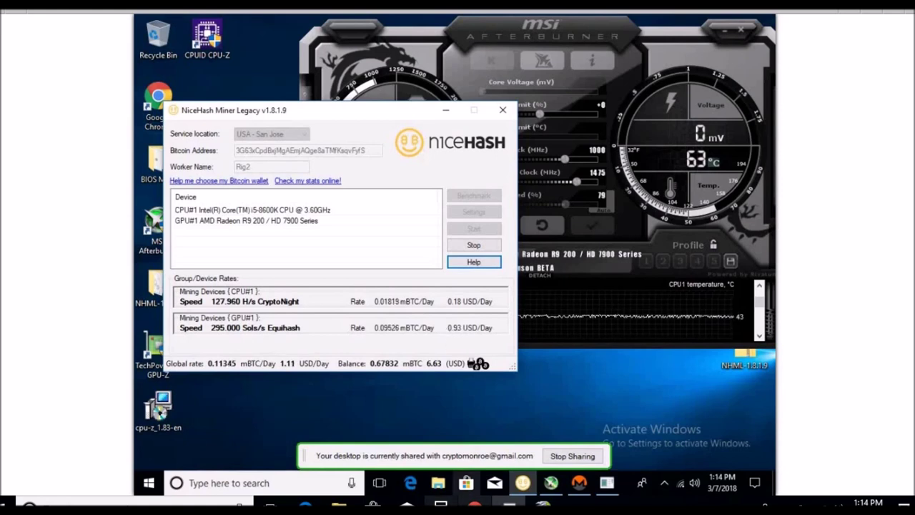
key("alt+Tab")
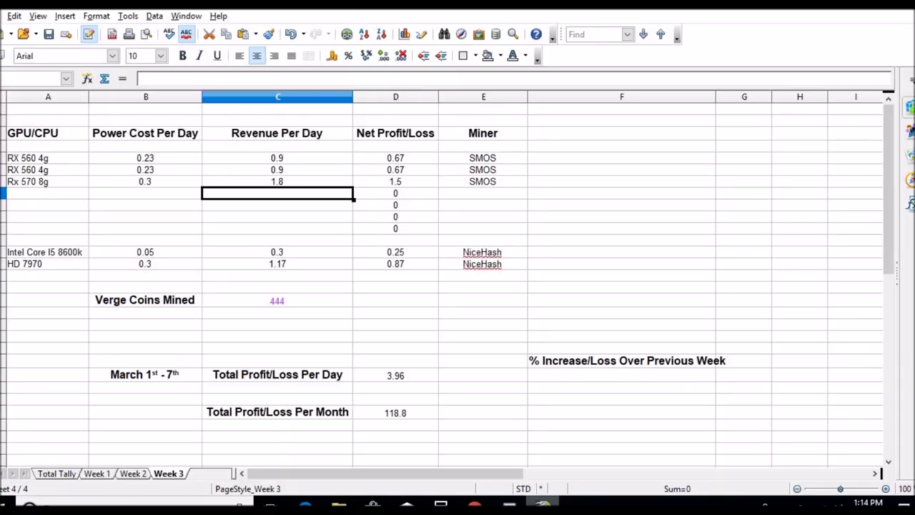
left_click(301, 304)
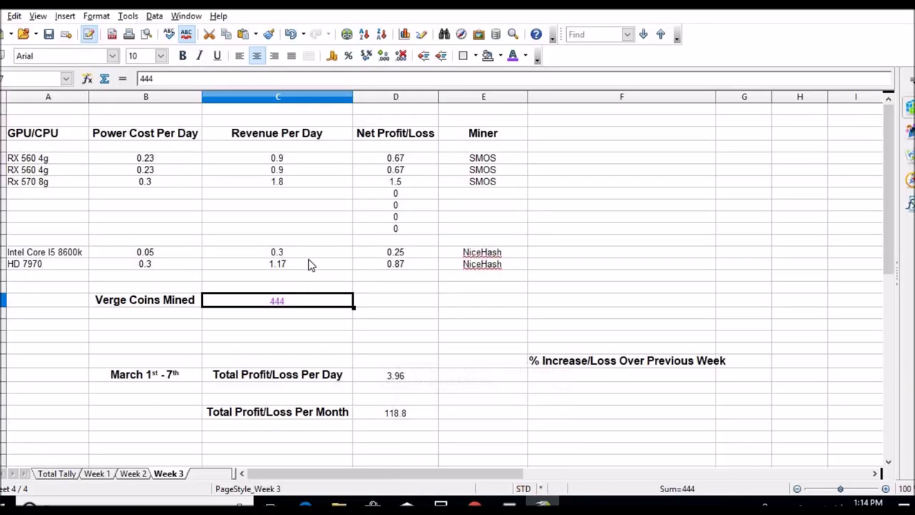
left_click(308, 264)
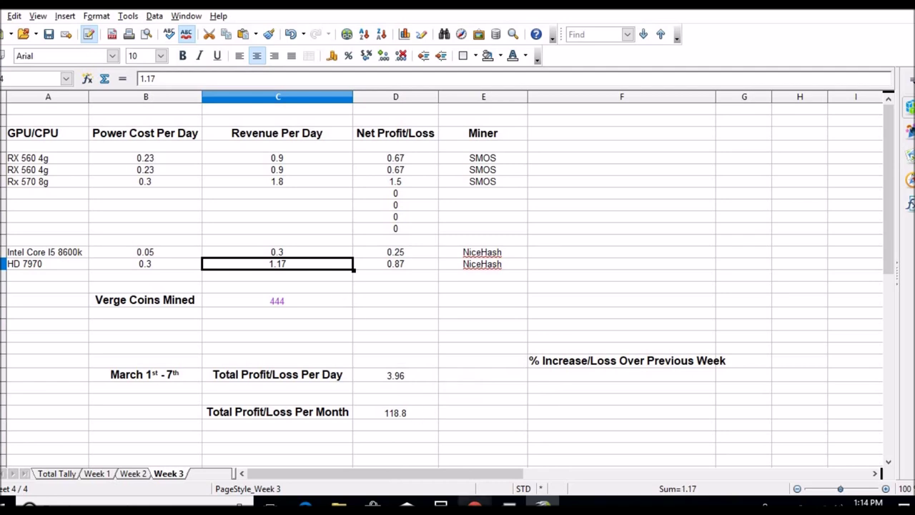
Step: Return to the remote mining computer, stop sharing its desktop, and close Chrome Remote Desktop
left_click(509, 504)
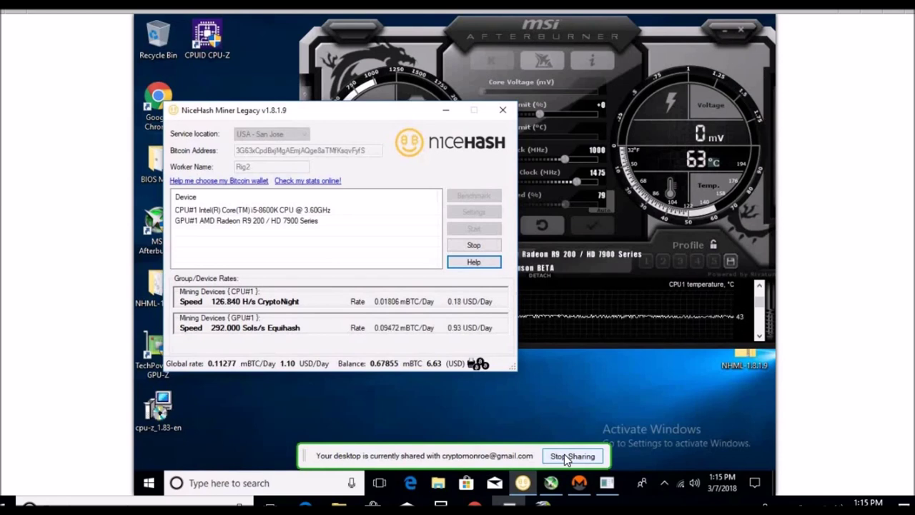
left_click(567, 457)
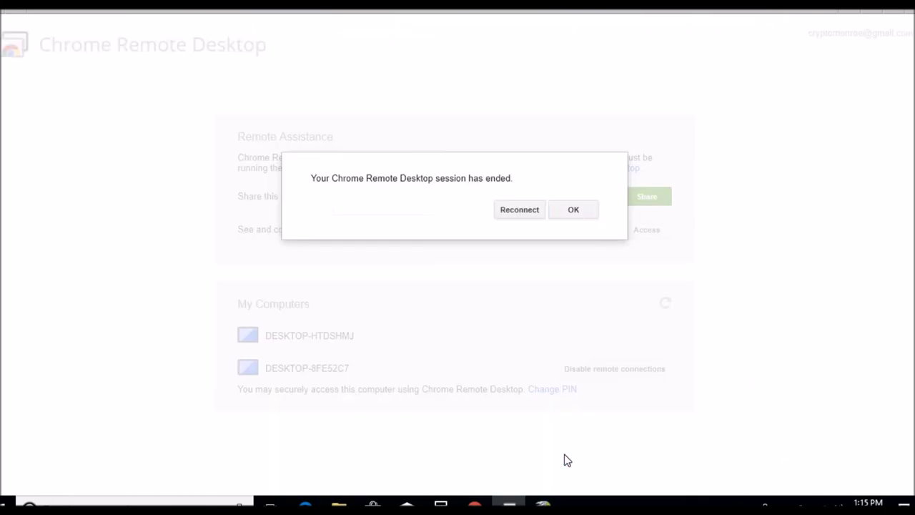
left_click(570, 210)
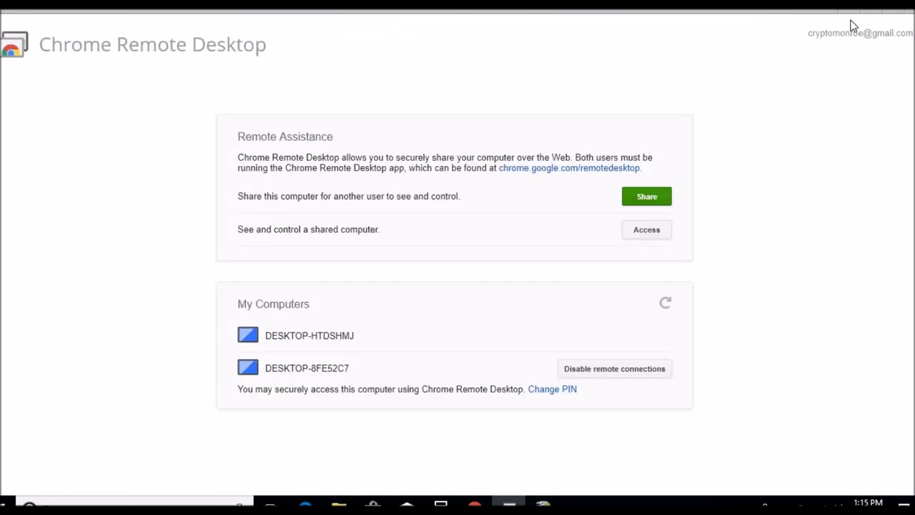
left_click(897, 12)
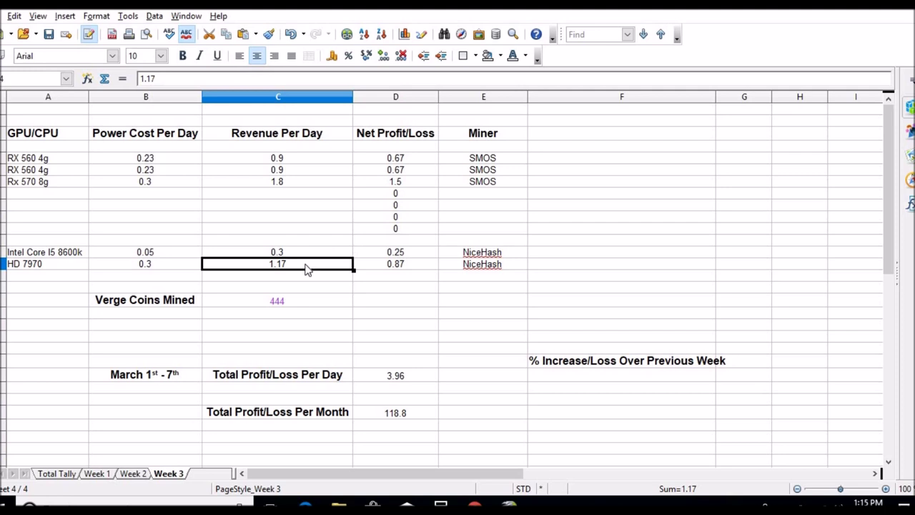
Step: Set the HD 7970's revenue per day to 0.93
type(".")
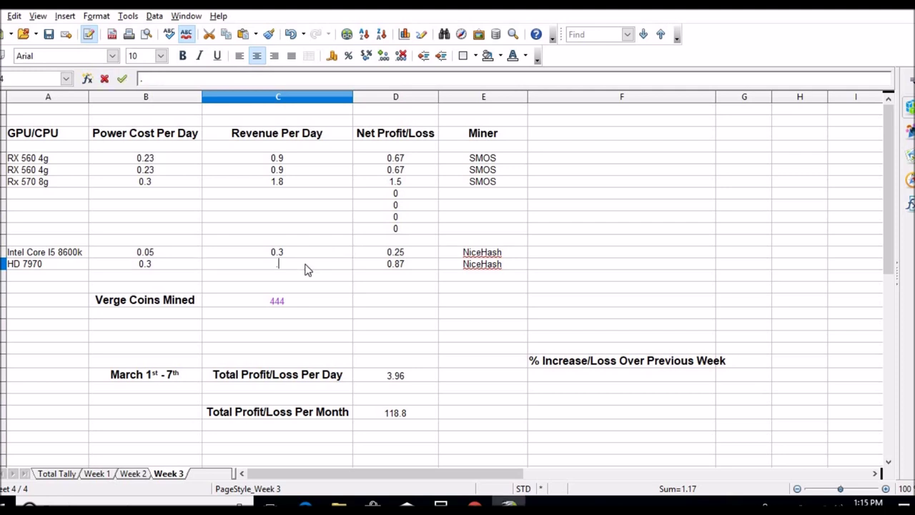
type("93")
key("Return")
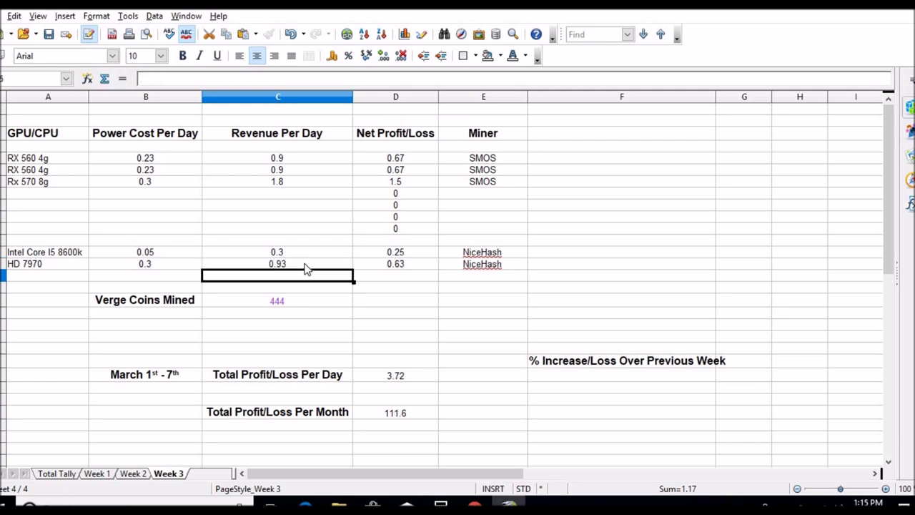
Step: Set the Intel Core I5 8600k's revenue per day to 0.17
left_click(303, 254)
type("/")
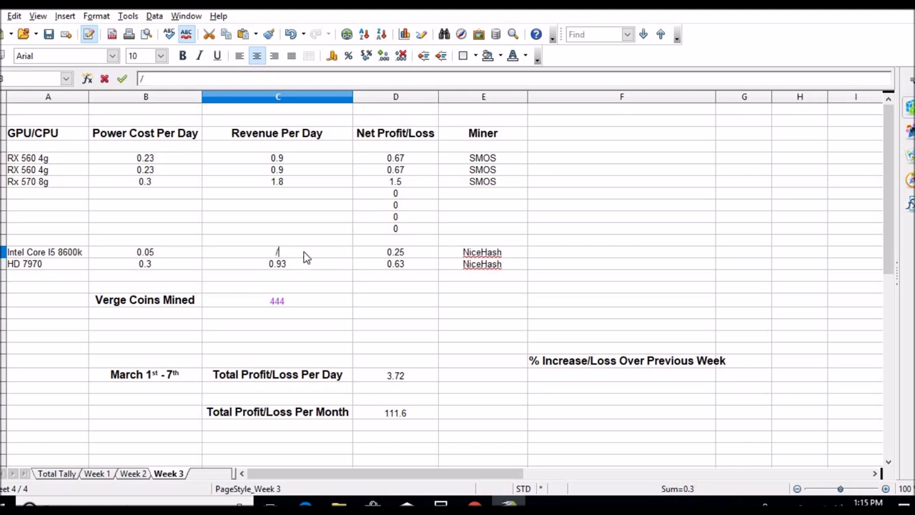
type("17")
key("BackSpace")
key("BackSpace")
type("17")
key("Return")
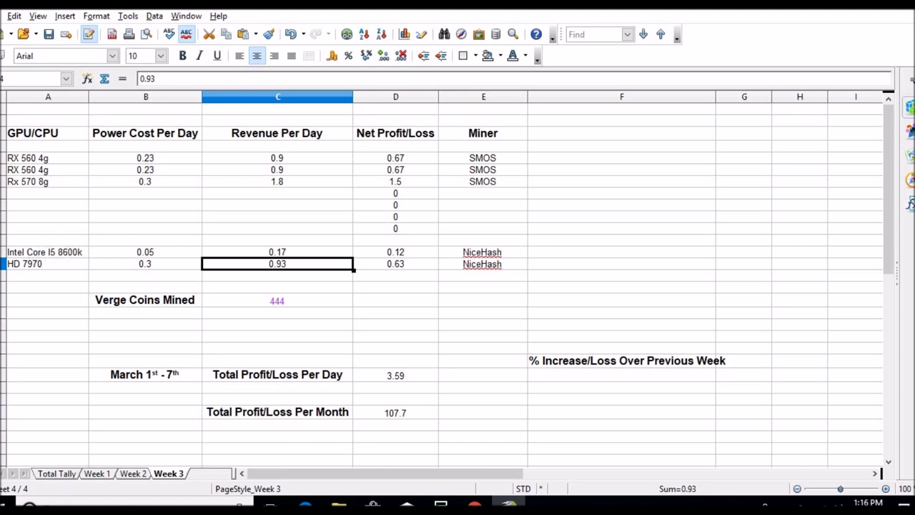
Step: Switch to the browser, open coinmarketcap.com, and examine the top coins' prices and 24-hour changes
left_click(474, 506)
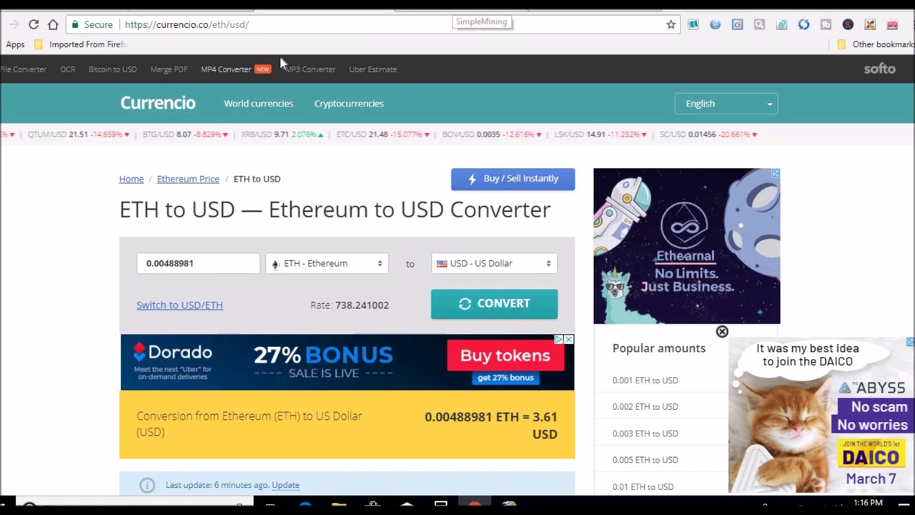
left_click(272, 24)
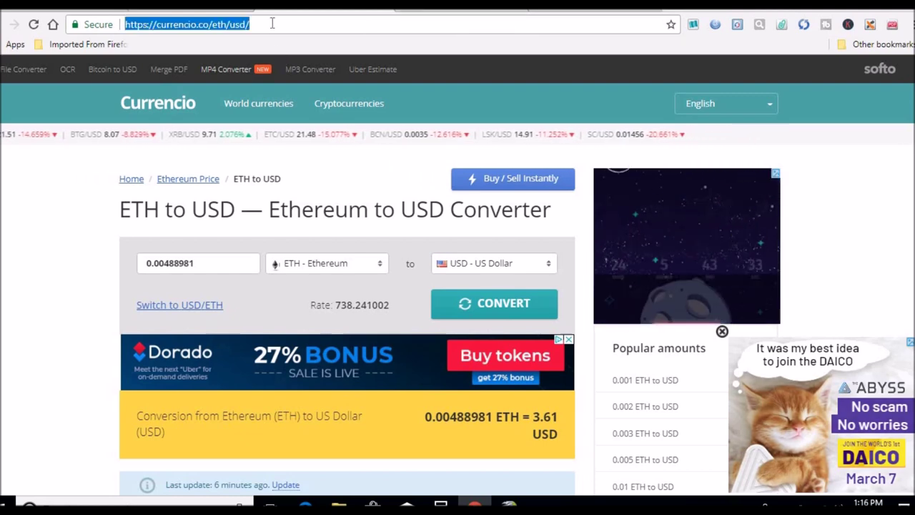
type("coin")
key("Return")
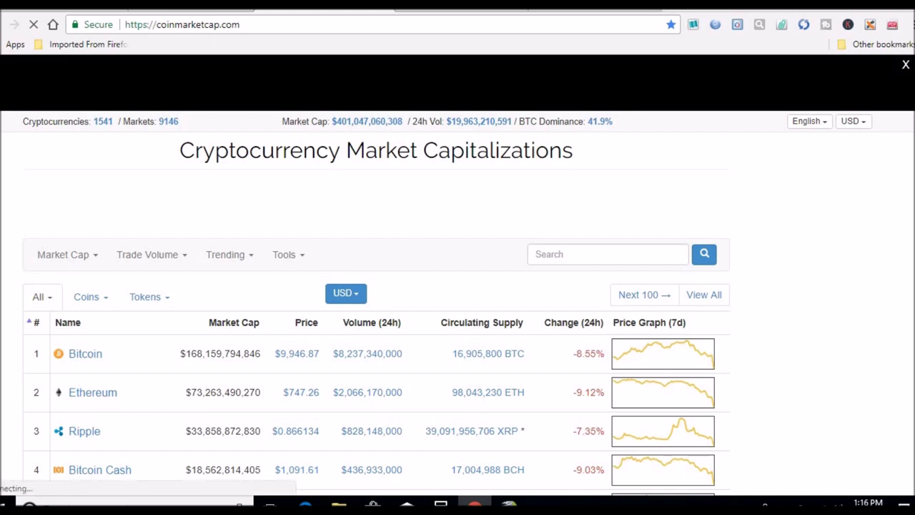
scroll(457, 286, "down", 2)
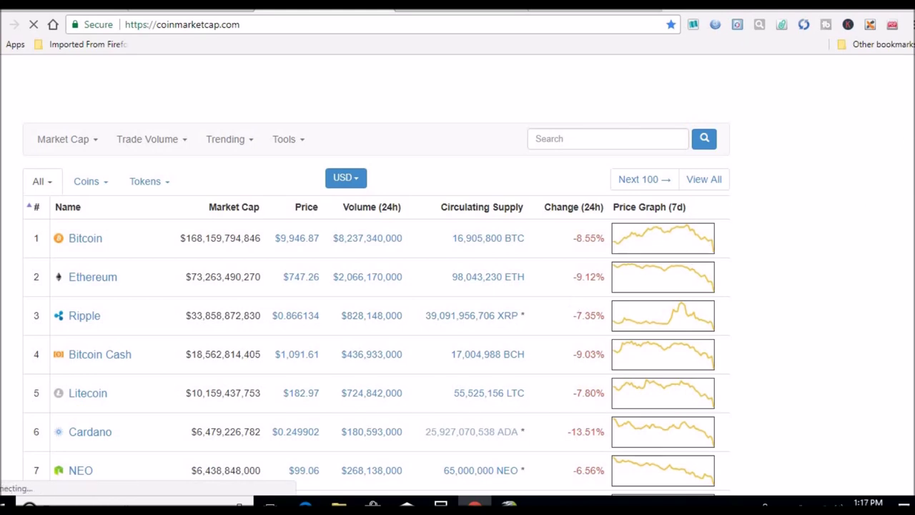
scroll(376, 275, "down", 3)
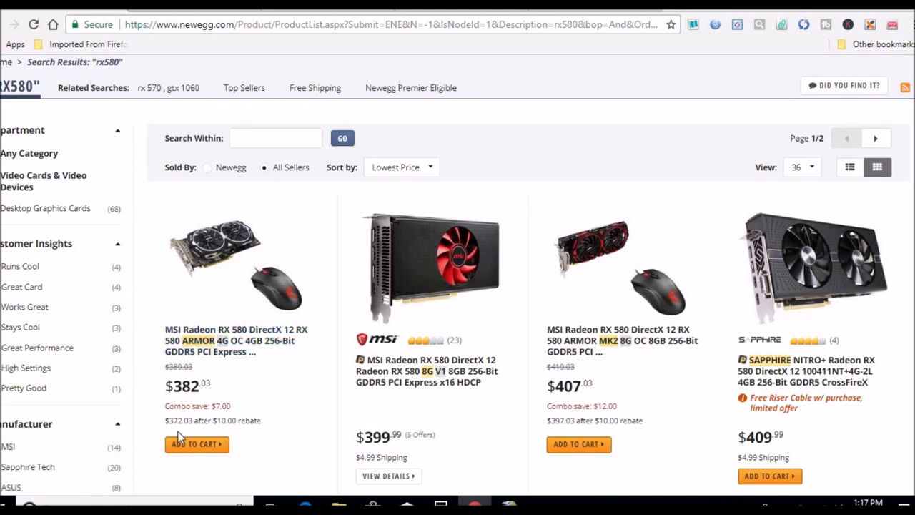
Step: View the MSI Radeon RX 580 ARMOR 4G combo listing on Newegg, and switch to the Crypto Fish YouTube channel page
left_click(233, 352)
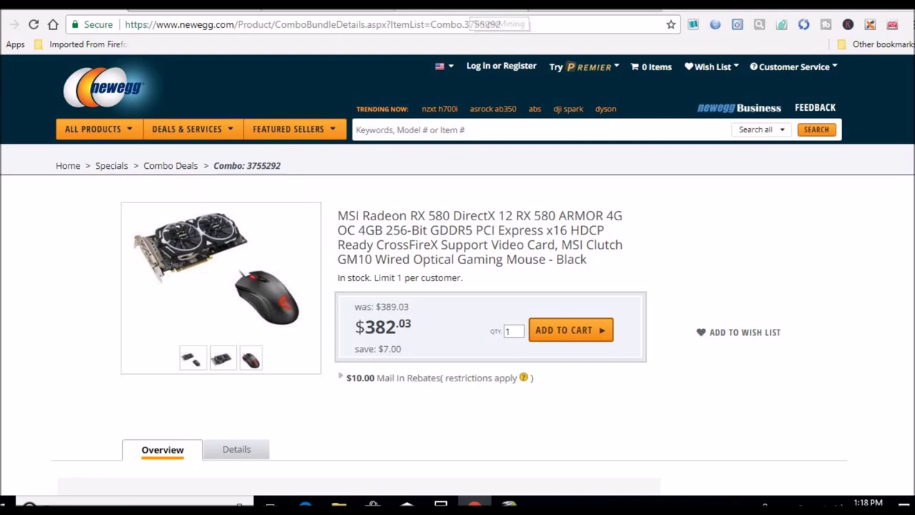
left_click(500, 6)
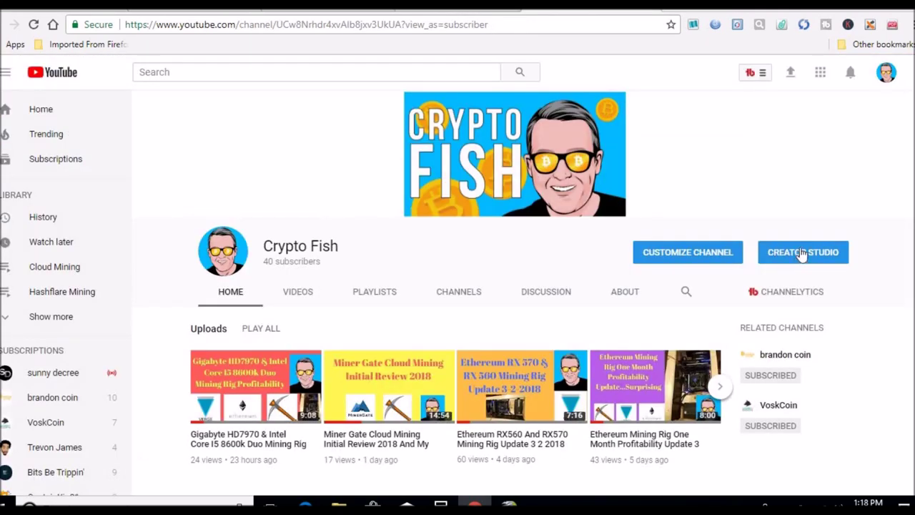